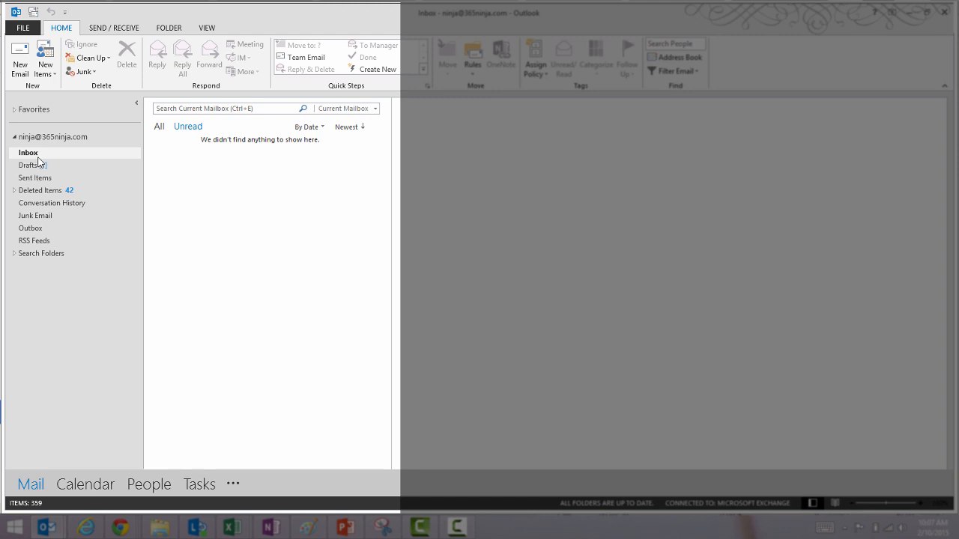
Step: Create a new 'Leadership' subfolder under Inbox and select it
right_click(33, 155)
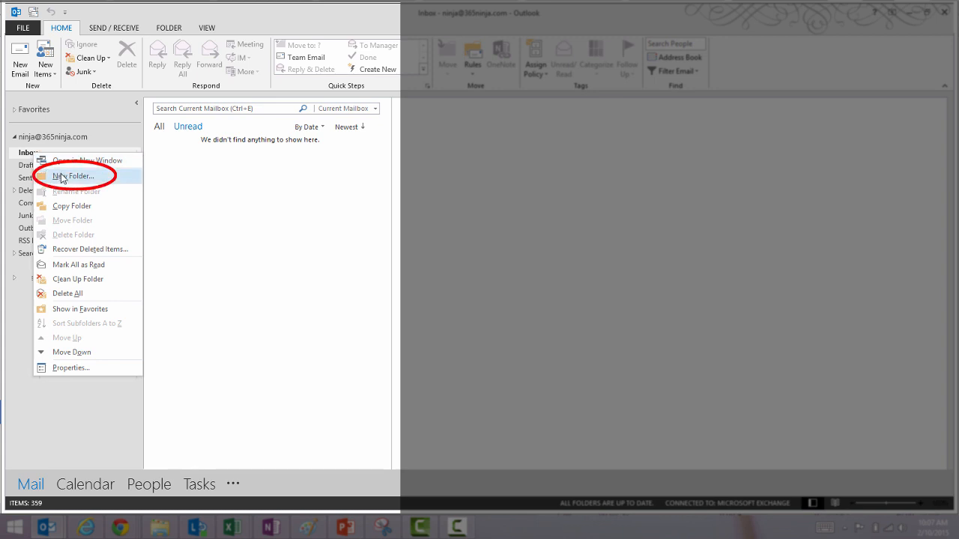
click(63, 179)
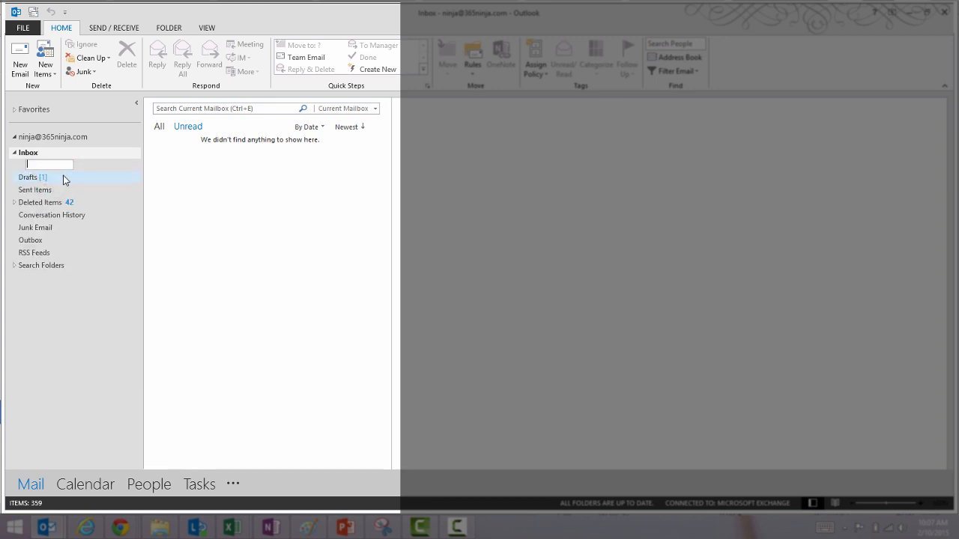
text(Leadership)
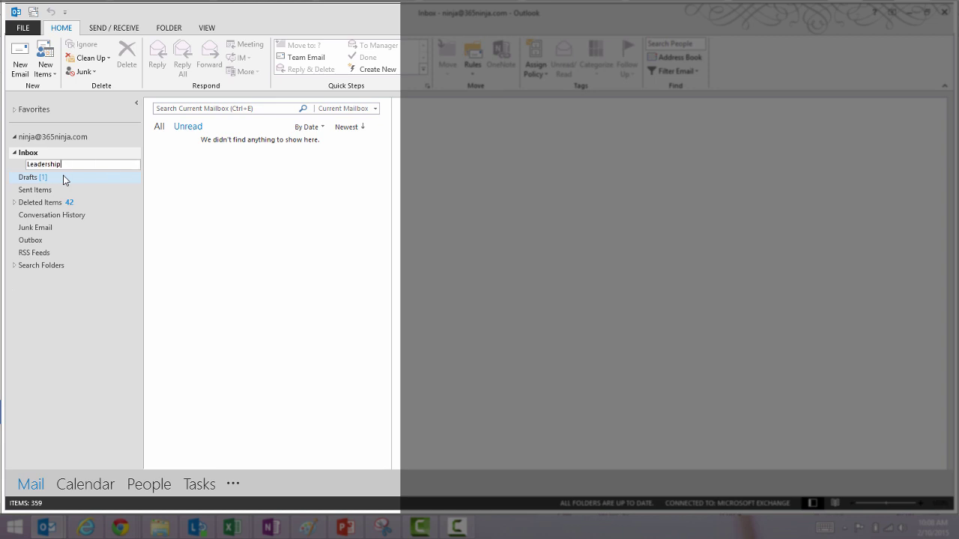
key(Return)
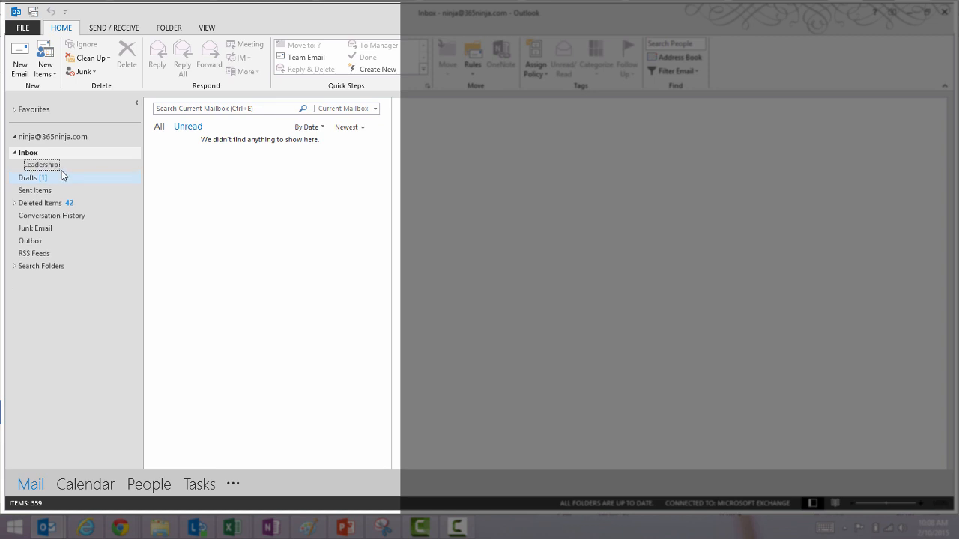
click(50, 168)
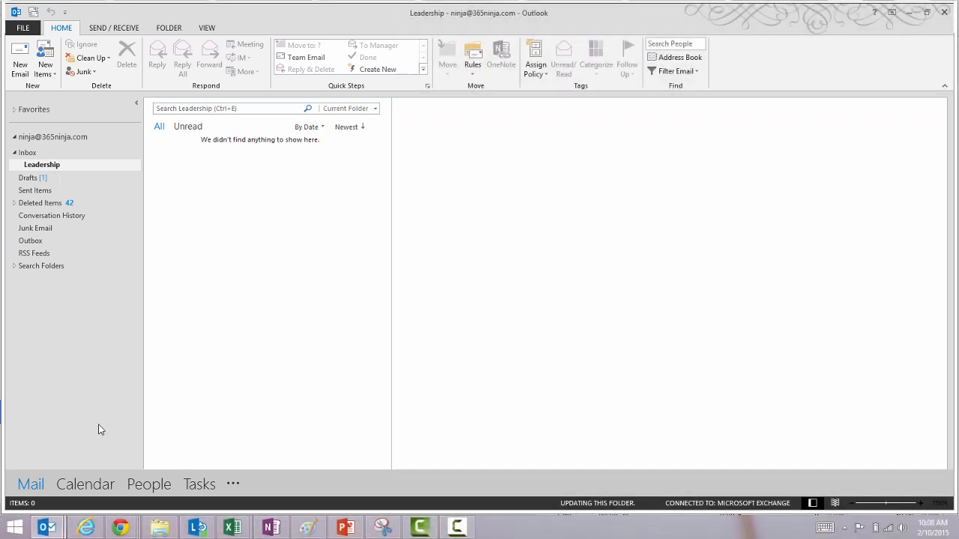
Step: In Outlook Web App, add a new mail folder named 'Leadership' from the Folders + button
click(88, 529)
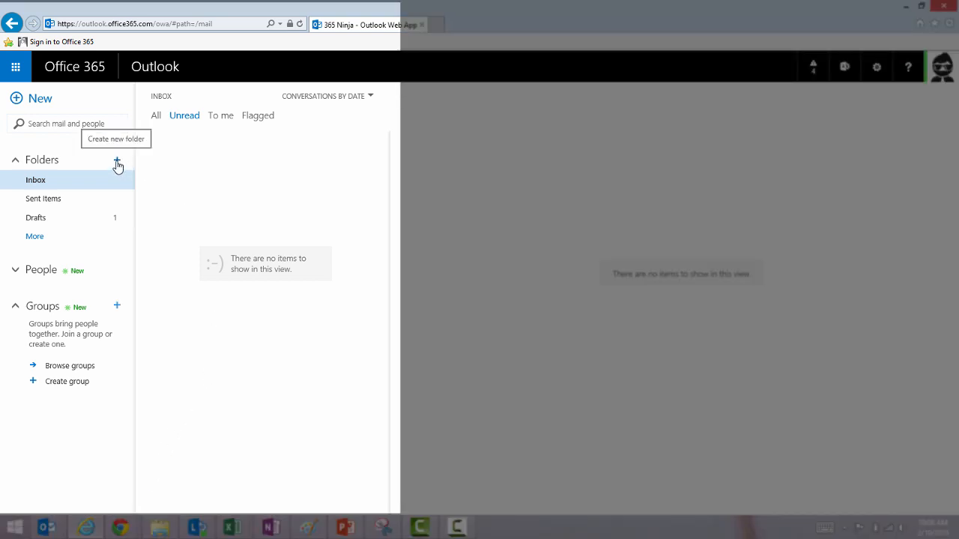
click(117, 163)
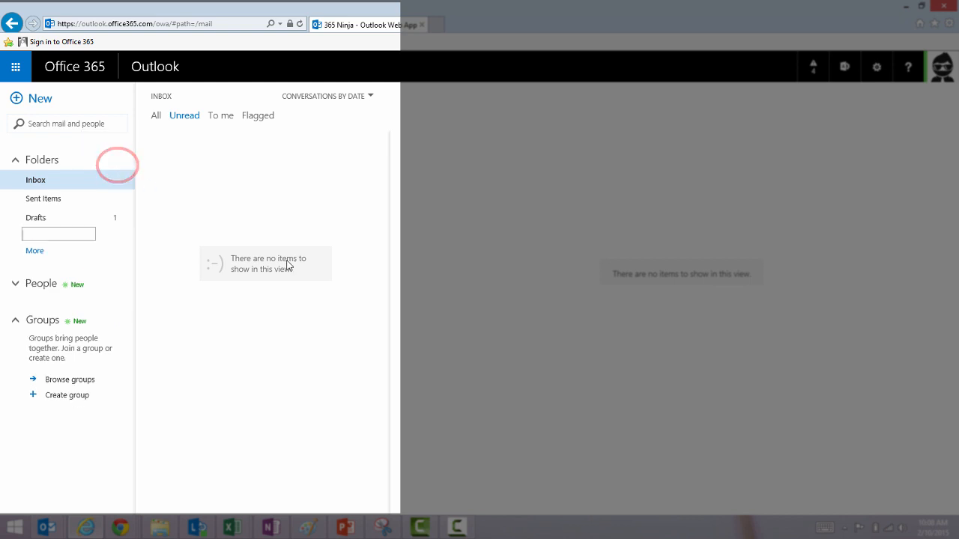
text(L)
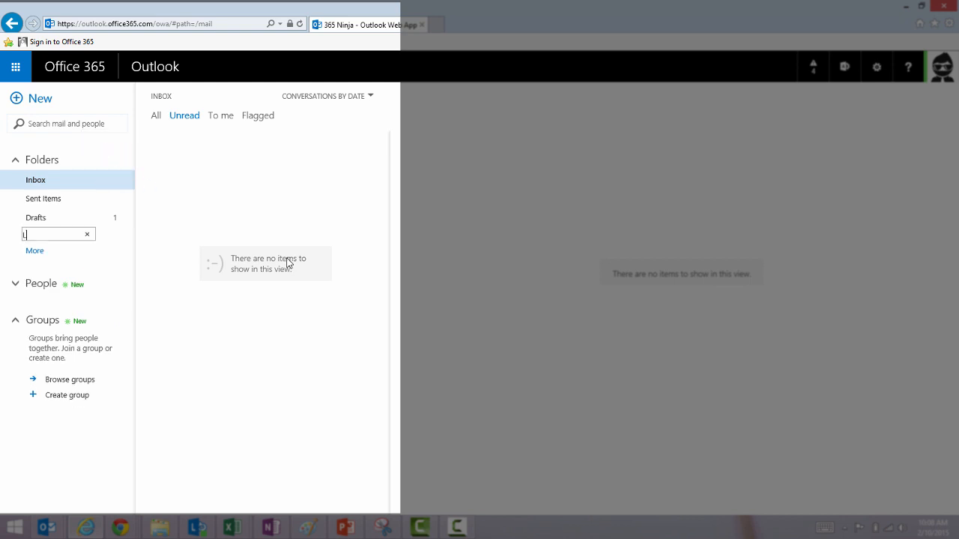
text(eadership)
key(Return)
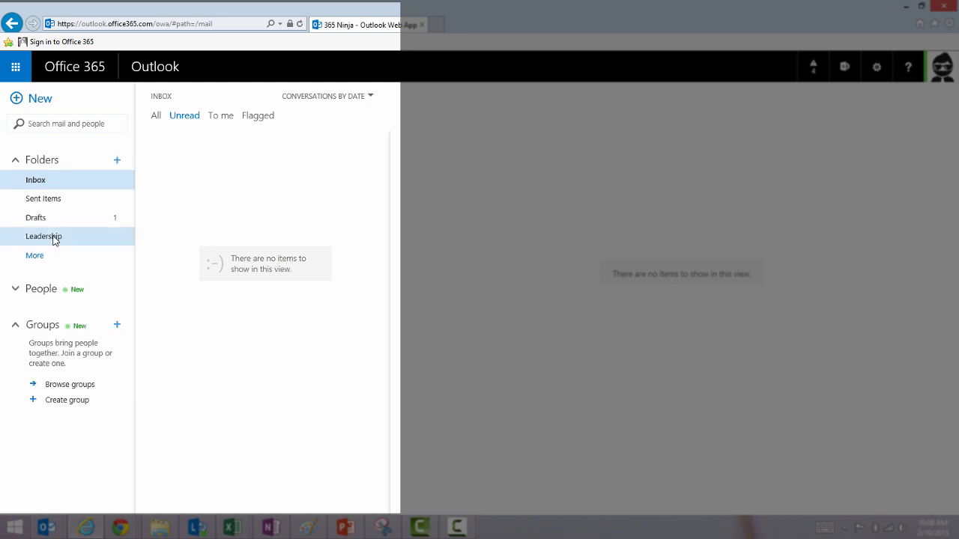
Step: Drag the Leadership folder onto Inbox so it sits as an Inbox subfolder
drag(56, 238, 58, 189)
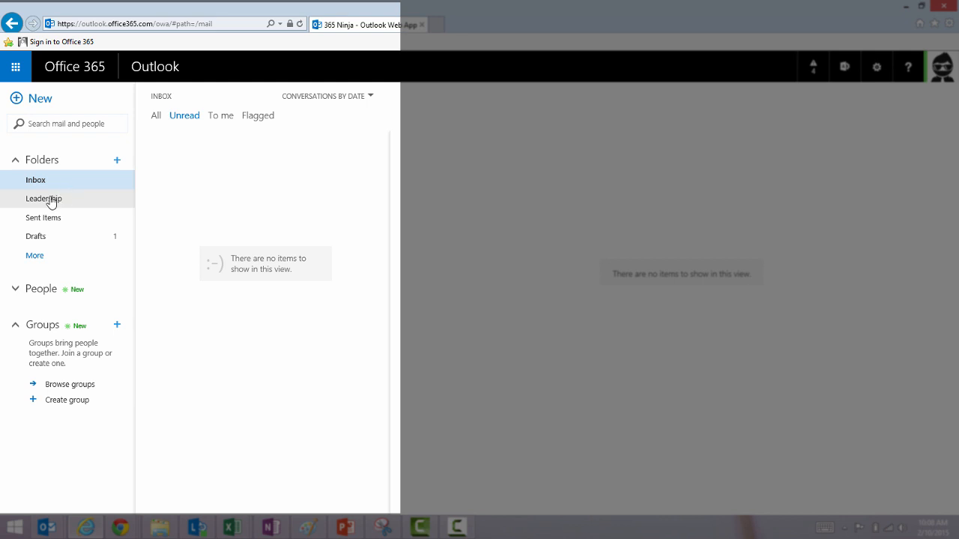